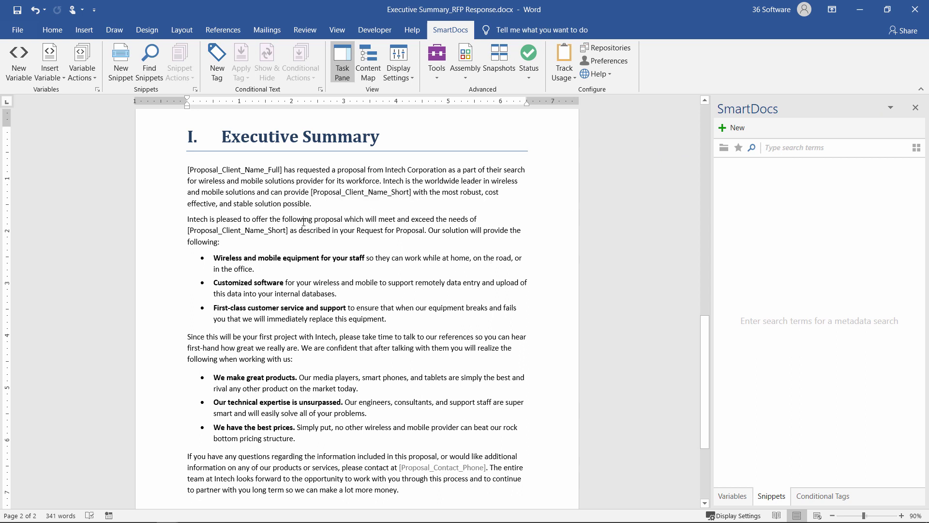
Start a new snippet from all the paragraphs and bullets under the Executive Summary heading
{"action": "left_click", "coordinate": [228, 170]}
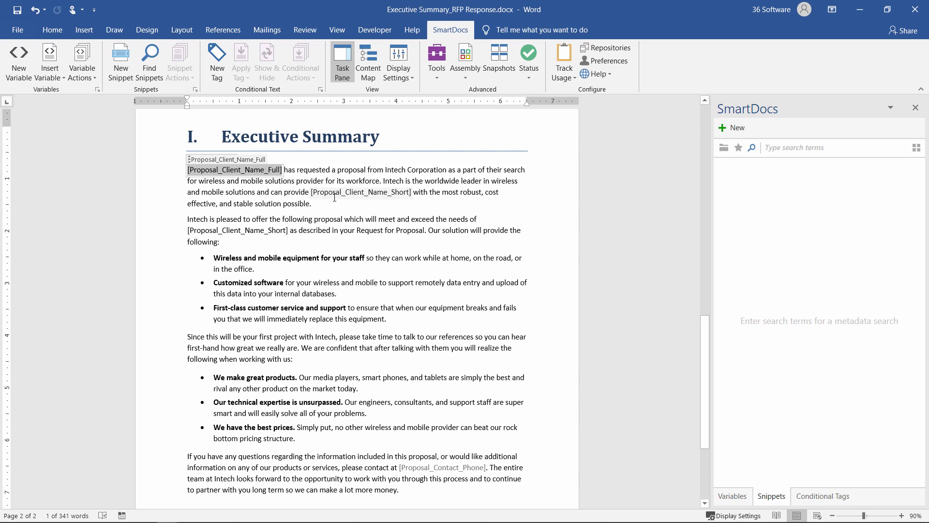
{"action": "left_click", "coordinate": [250, 200]}
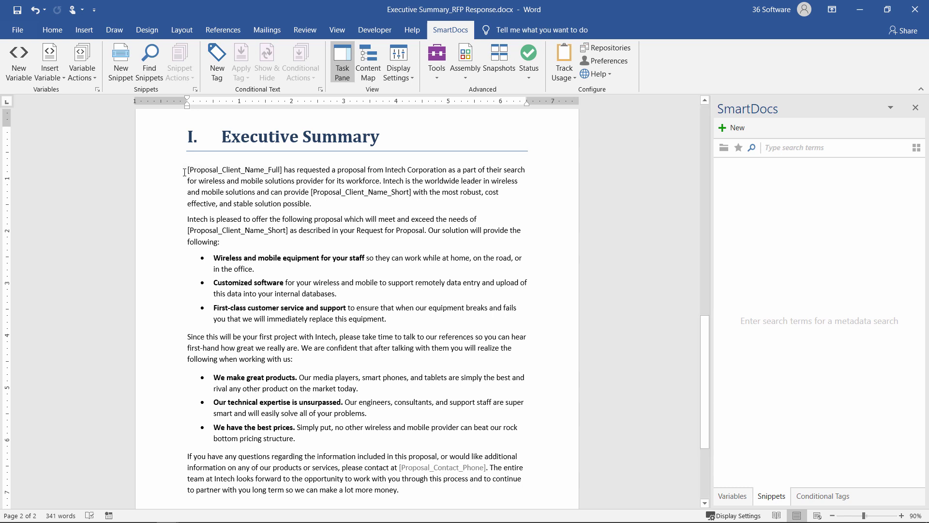
{"action": "left_click_drag", "start_coordinate": [186, 169], "coordinate": [404, 488]}
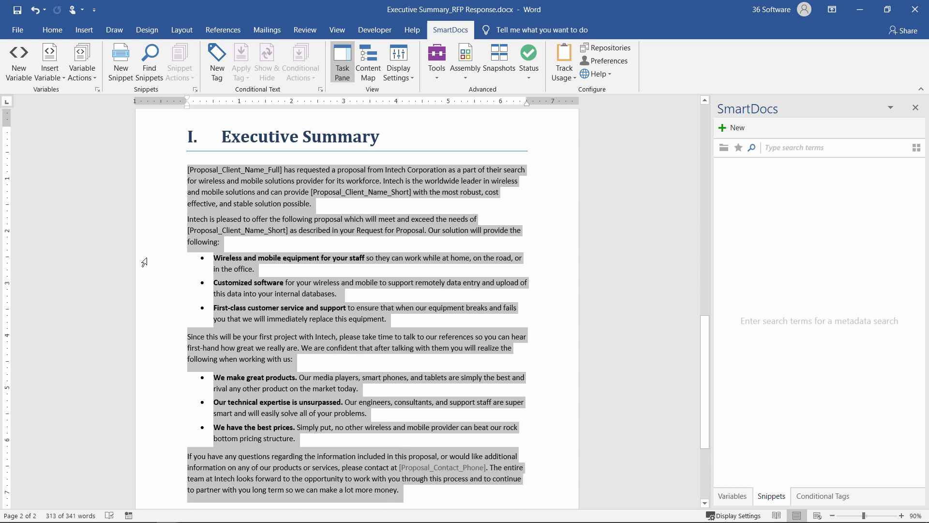
{"action": "left_click", "coordinate": [124, 68]}
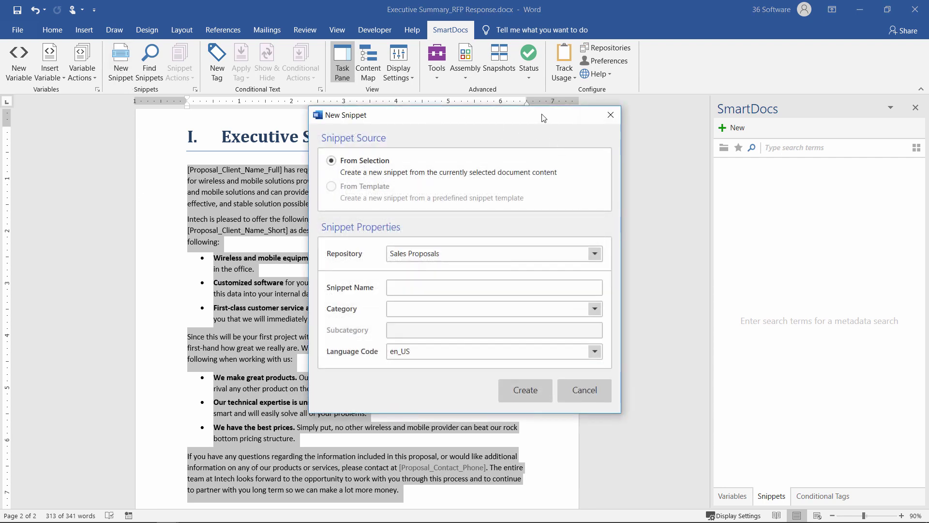
{"action": "left_click_drag", "start_coordinate": [544, 118], "coordinate": [615, 42]}
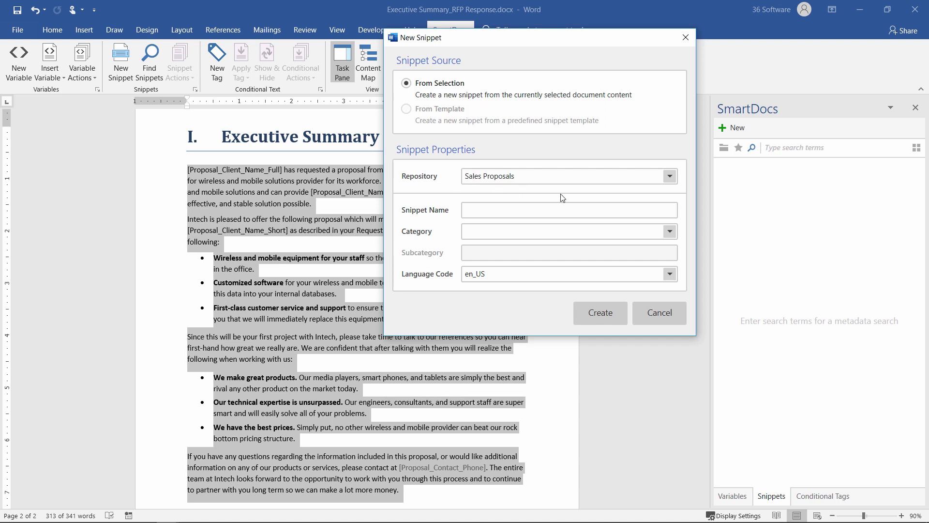
Review the repositories available for storing the new snippet
{"action": "left_click", "coordinate": [670, 177]}
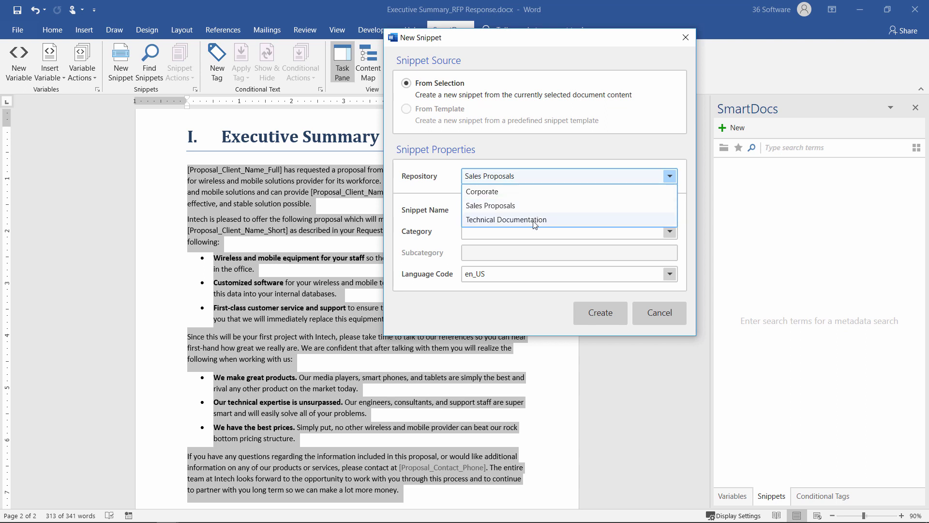
{"action": "left_click", "coordinate": [446, 188]}
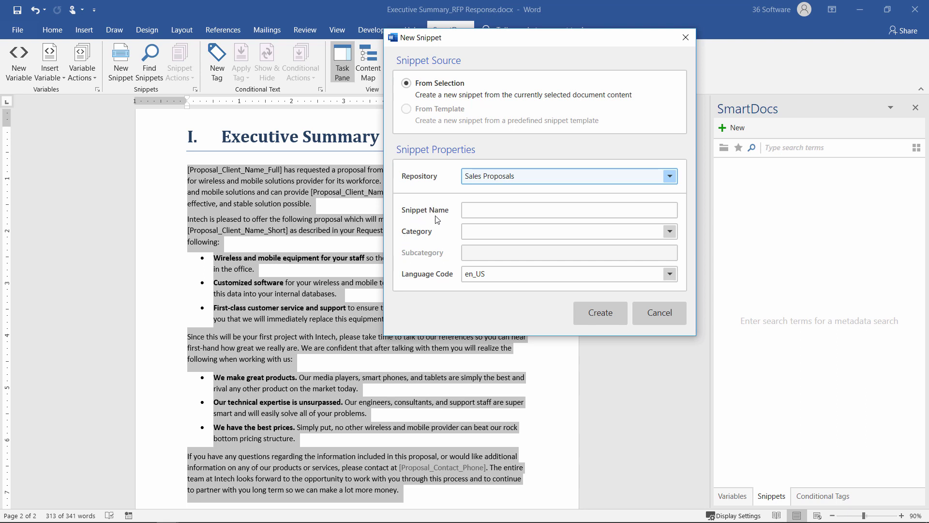
{"action": "left_click", "coordinate": [484, 213]}
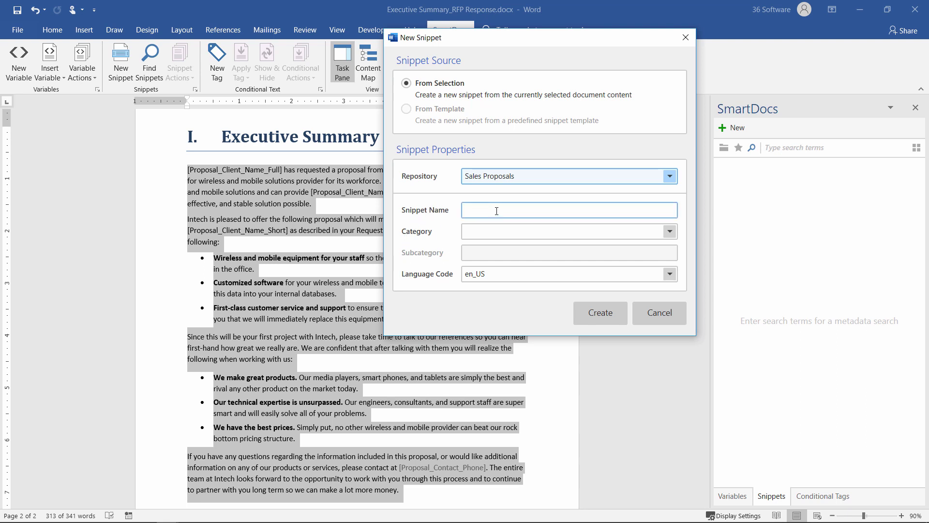
{"action": "left_click", "coordinate": [497, 211]}
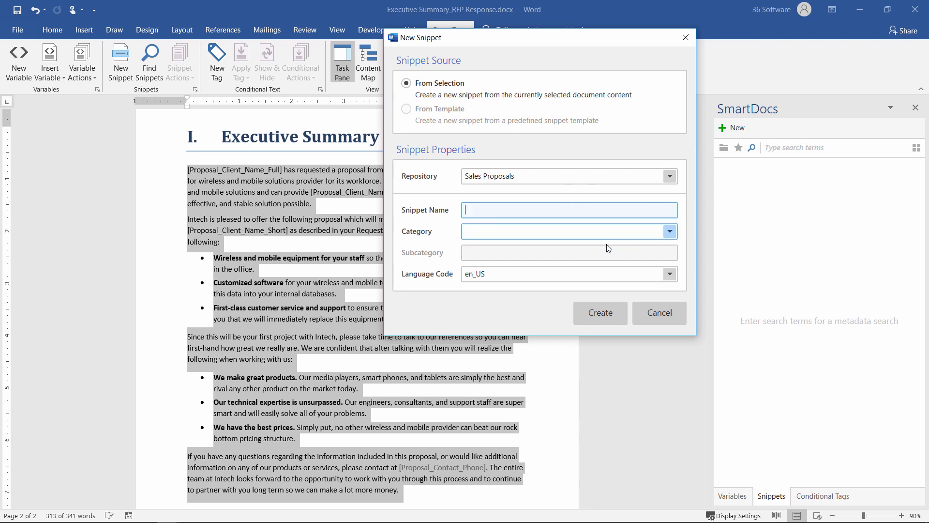
Set the snippet's category to Organization and view the subcategories it offers
{"action": "left_click", "coordinate": [672, 232]}
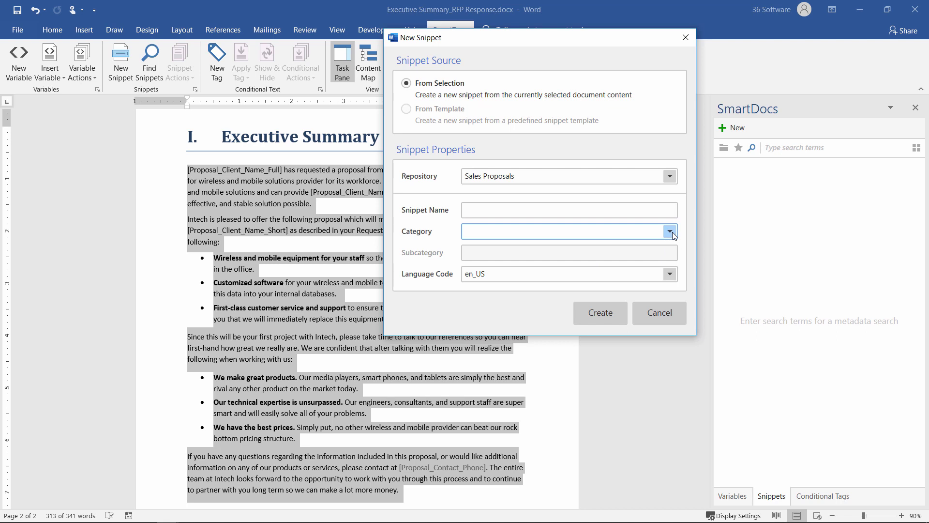
{"action": "left_click", "coordinate": [672, 232]}
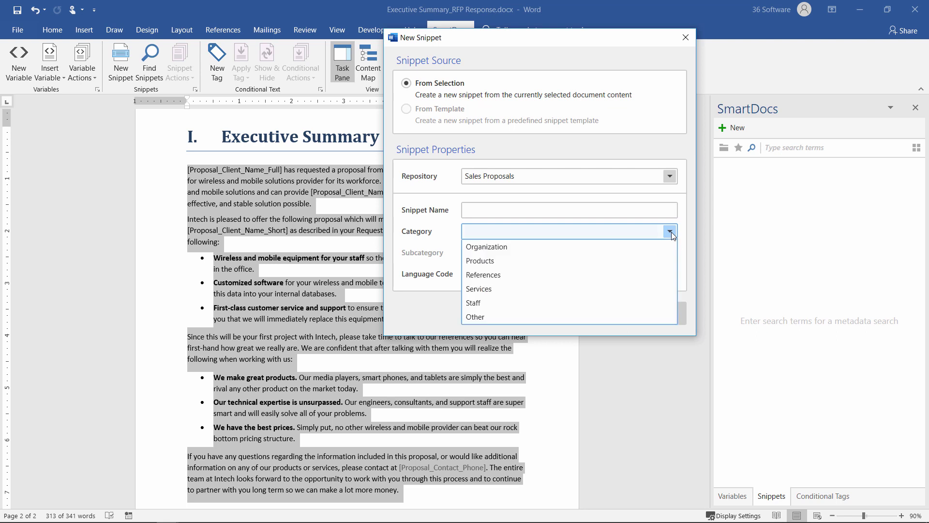
{"action": "left_click", "coordinate": [556, 248]}
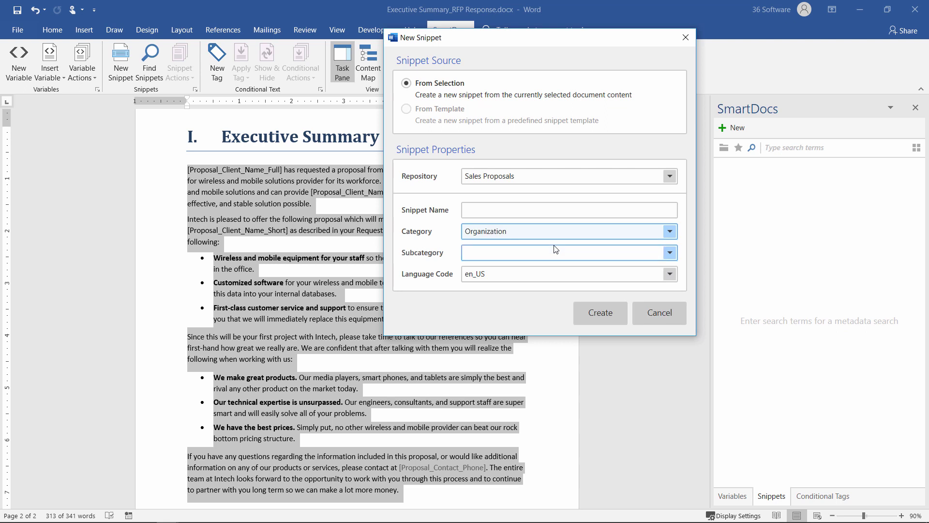
{"action": "left_click", "coordinate": [670, 254]}
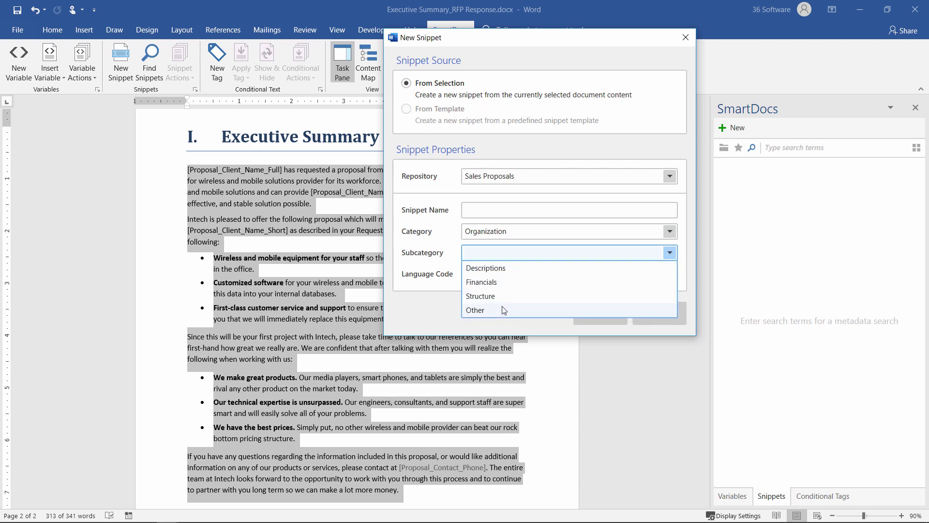
Set the snippet's category to References and view the subcategories it offers
{"action": "left_click", "coordinate": [595, 234]}
{"action": "left_click", "coordinate": [604, 233]}
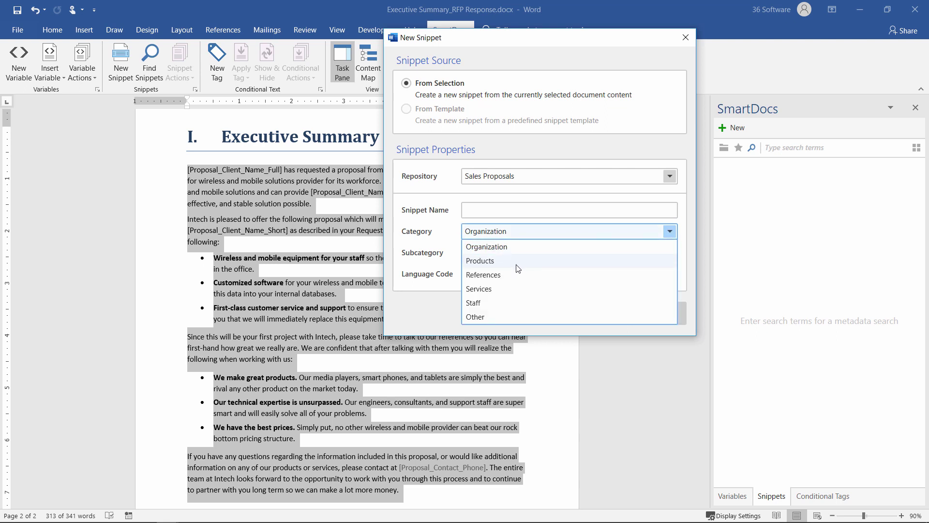
{"action": "left_click", "coordinate": [494, 274]}
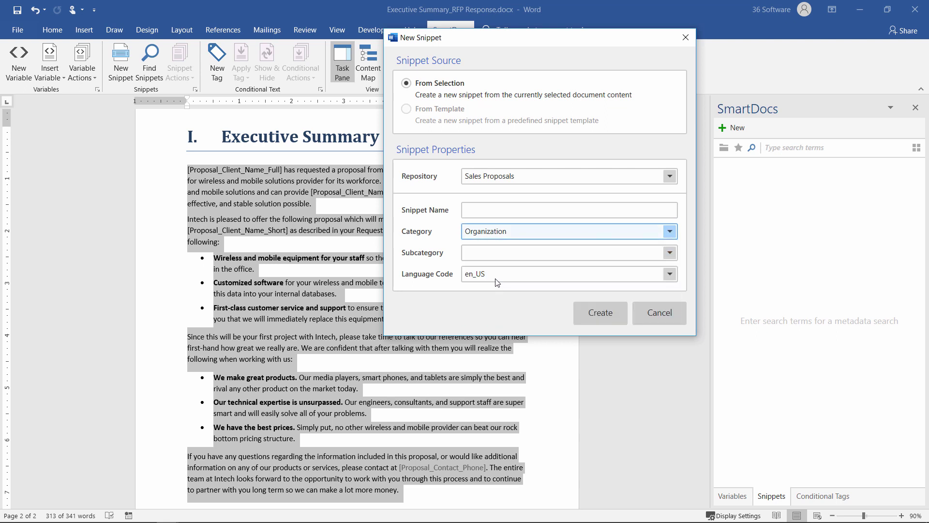
{"action": "left_click", "coordinate": [671, 255]}
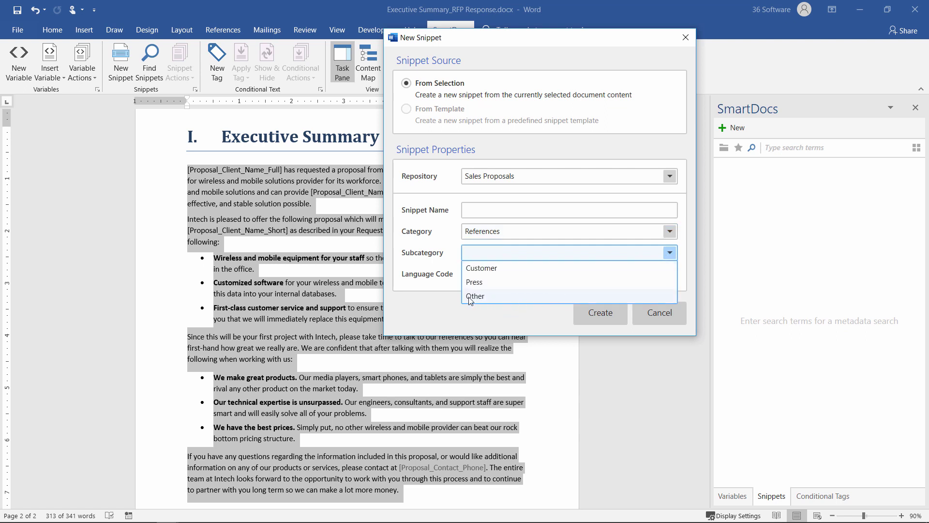
{"action": "left_click", "coordinate": [422, 303]}
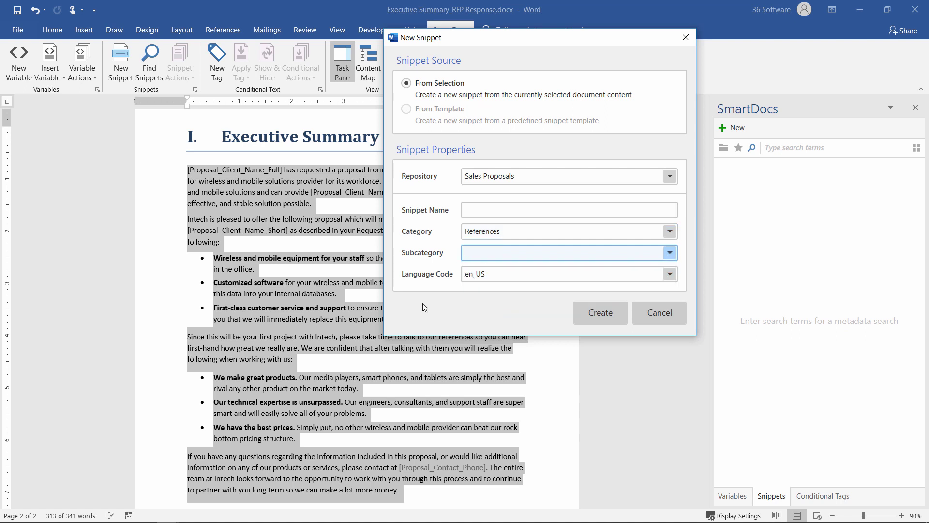
Set the new snippet's repository to Corporate and name it "Executive Summary"
{"action": "left_click", "coordinate": [672, 176]}
{"action": "left_click", "coordinate": [530, 195]}
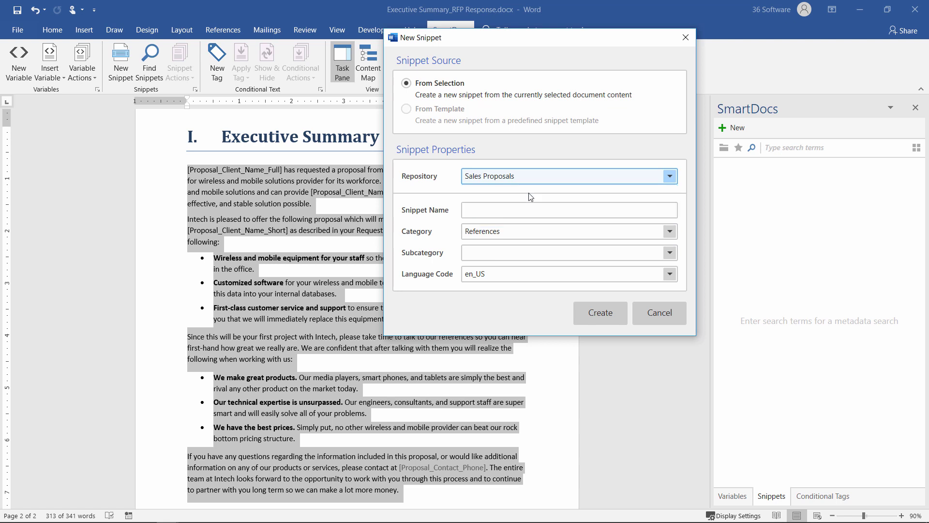
{"action": "key", "text": "Up"}
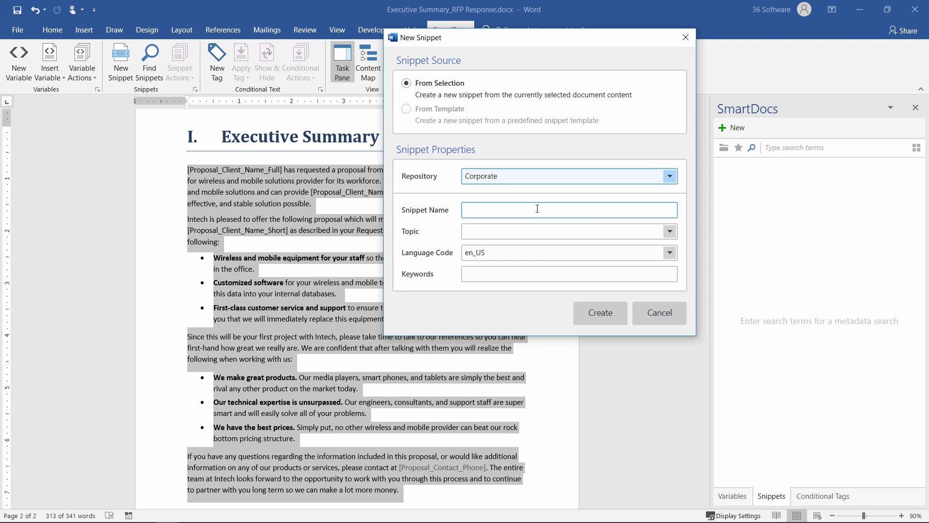
{"action": "left_click", "coordinate": [532, 210]}
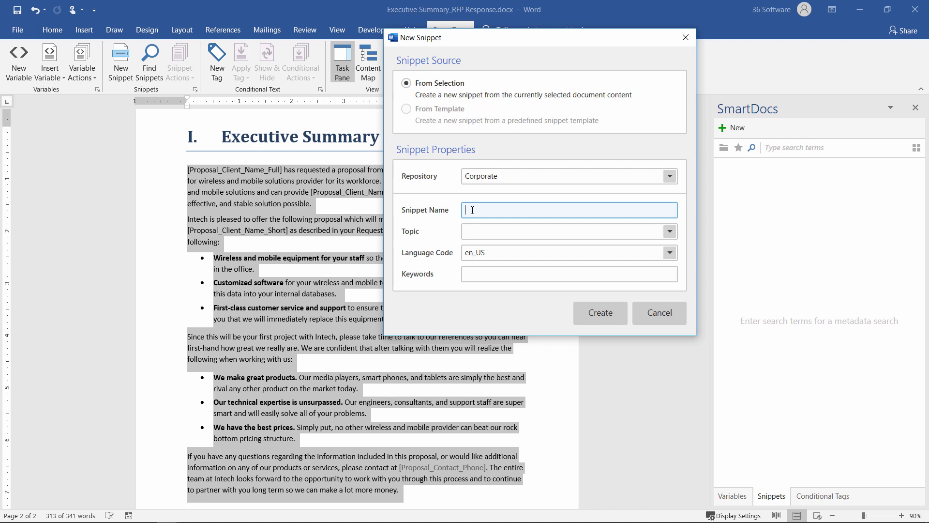
{"action": "type", "text": "Executive Summary"}
Assign the topic About Us and create the snippet
{"action": "left_click", "coordinate": [674, 234]}
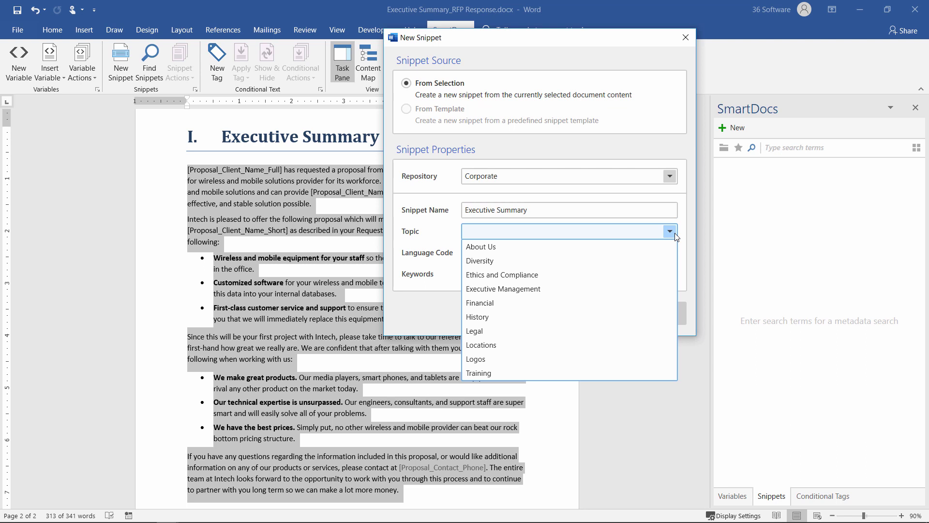
{"action": "left_click", "coordinate": [491, 248]}
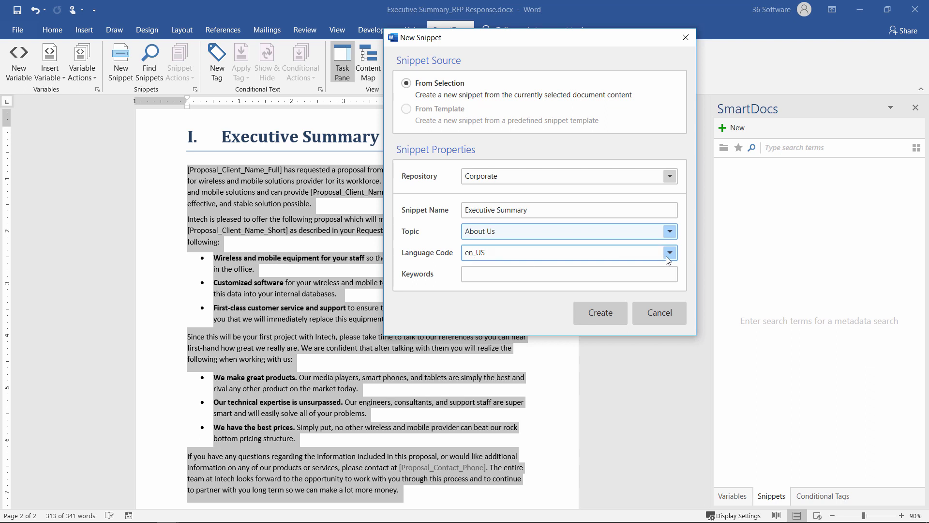
{"action": "left_click", "coordinate": [497, 275]}
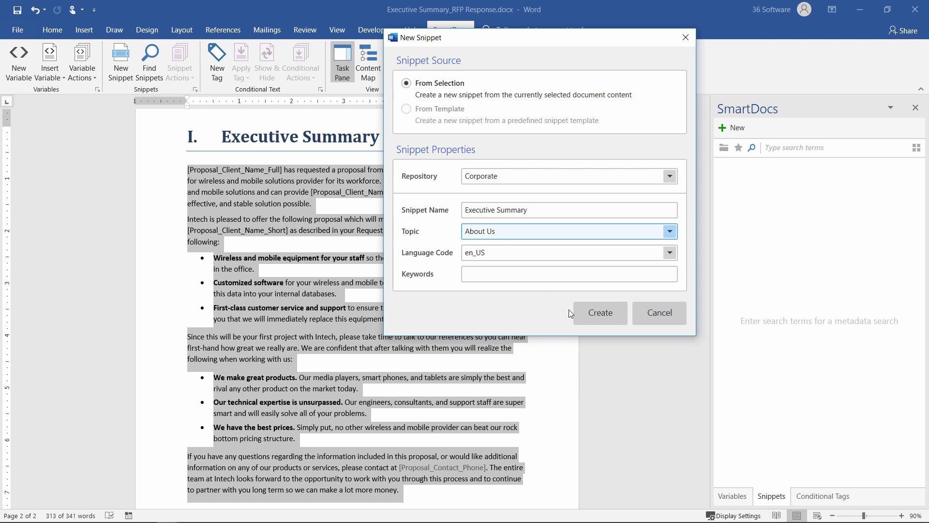
{"action": "left_click", "coordinate": [605, 318]}
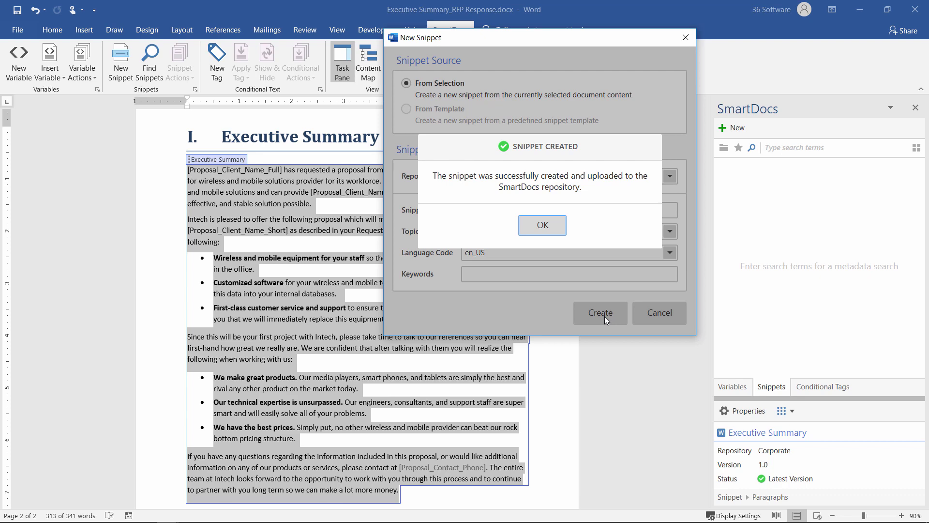
{"action": "left_click", "coordinate": [541, 235]}
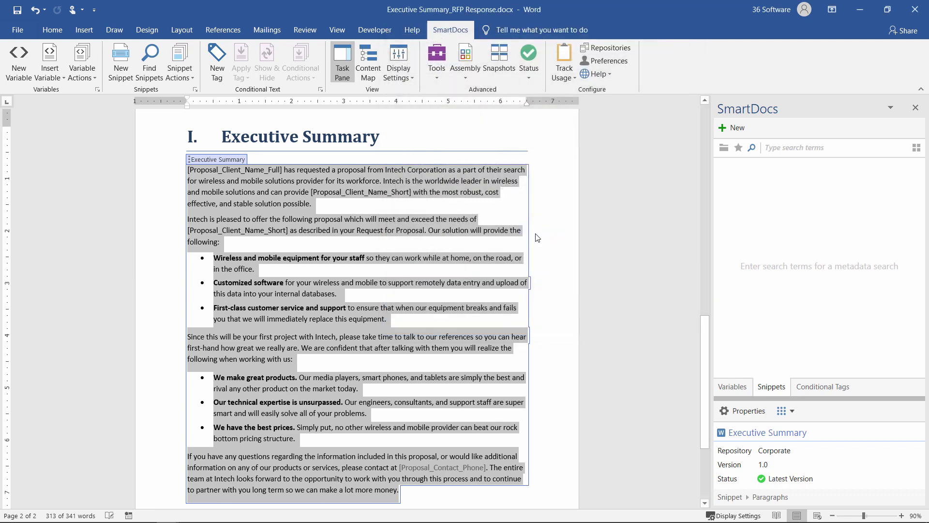
{"action": "left_click", "coordinate": [464, 249]}
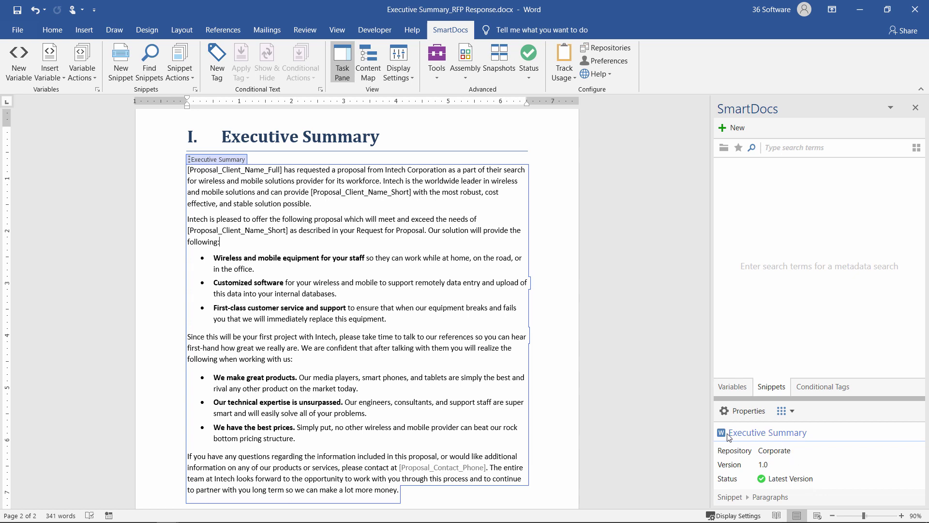
Open the Executive Summary snippet's properties and examine its general, repository, custom and history metadata
{"action": "mouse_move", "coordinate": [722, 435]}
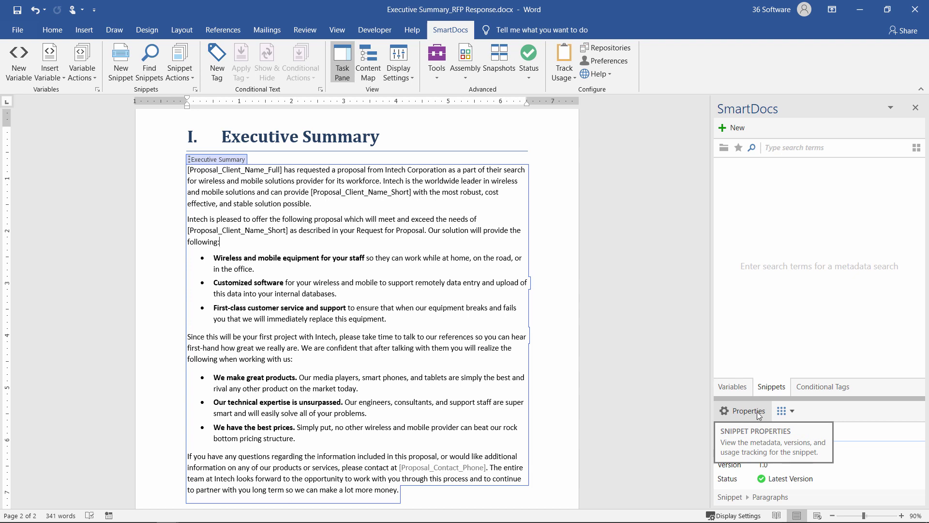
{"action": "left_click", "coordinate": [792, 410]}
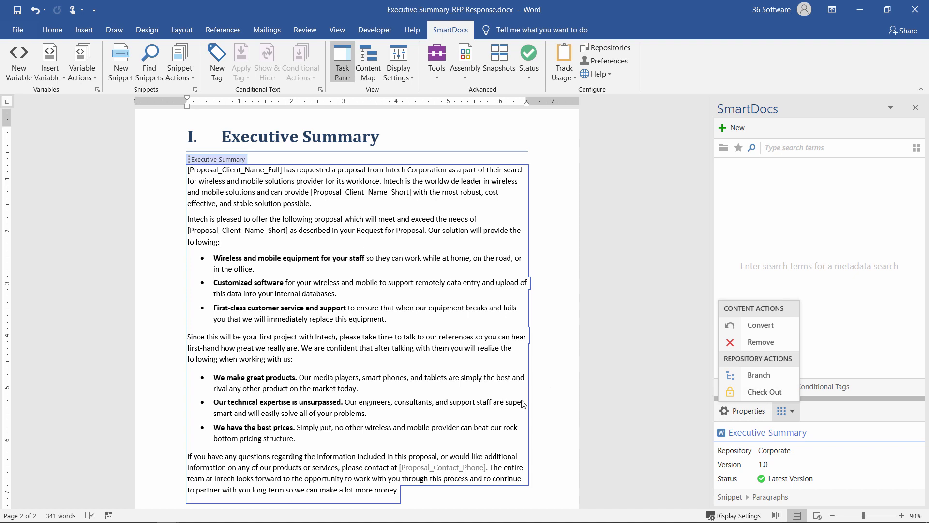
{"action": "left_click", "coordinate": [746, 417]}
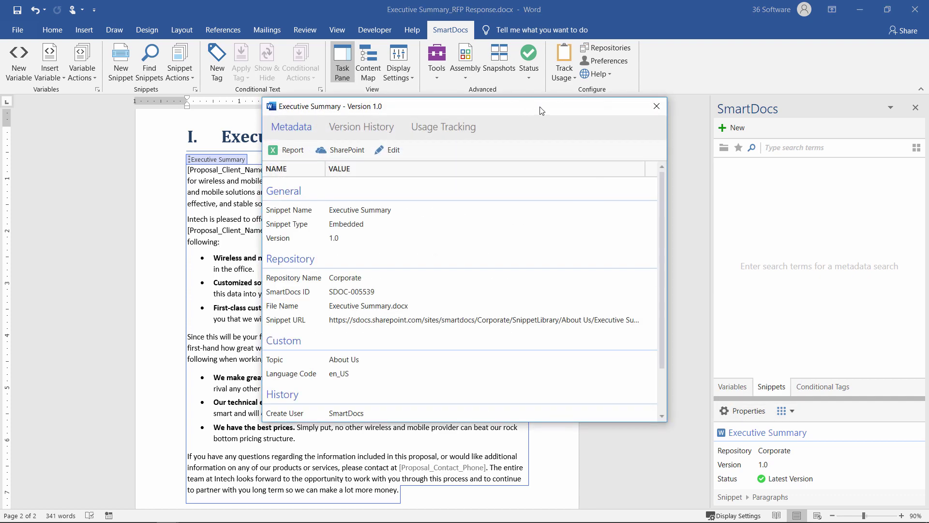
{"action": "left_click_drag", "start_coordinate": [540, 109], "coordinate": [732, 60]}
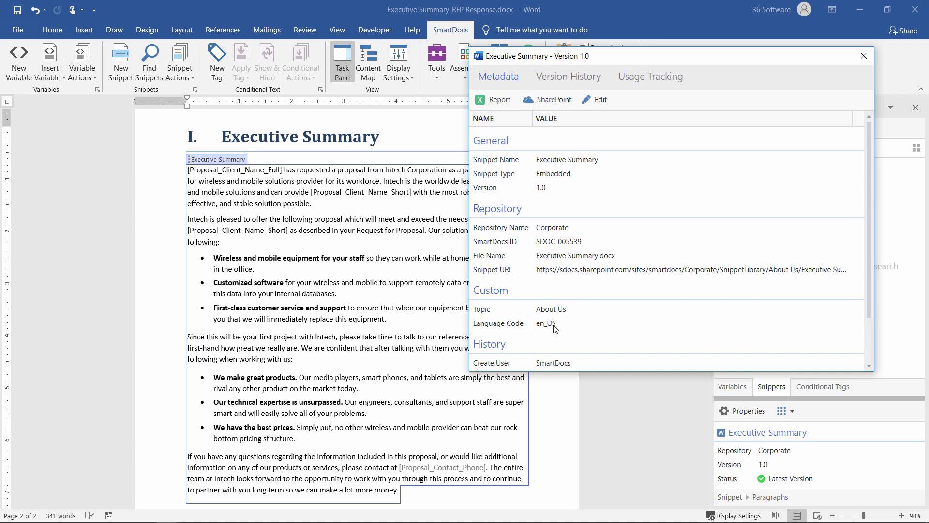
{"action": "scroll", "coordinate": [554, 329], "scroll_direction": "down", "scroll_amount": 1}
{"action": "scroll", "coordinate": [554, 329], "scroll_direction": "down", "scroll_amount": 1}
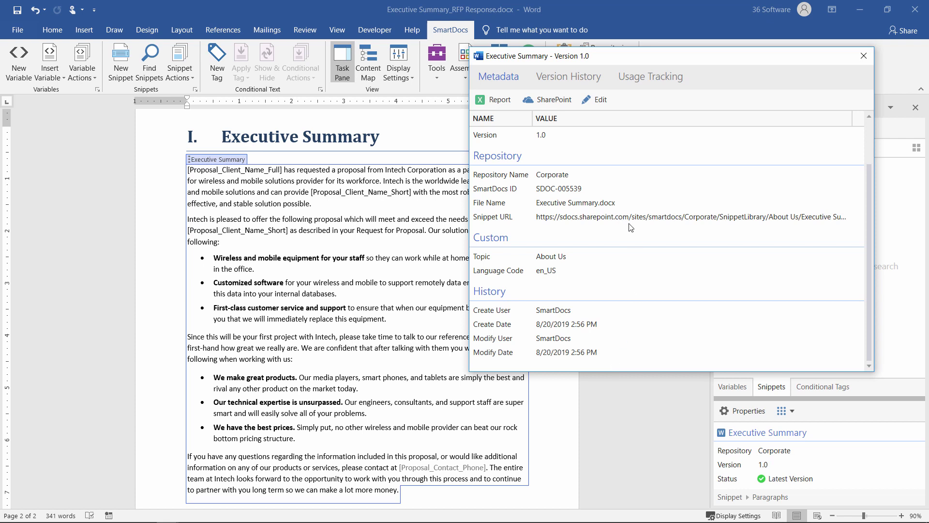
{"action": "scroll", "coordinate": [617, 222], "scroll_direction": "up", "scroll_amount": 1}
{"action": "scroll", "coordinate": [618, 223], "scroll_direction": "up", "scroll_amount": 1}
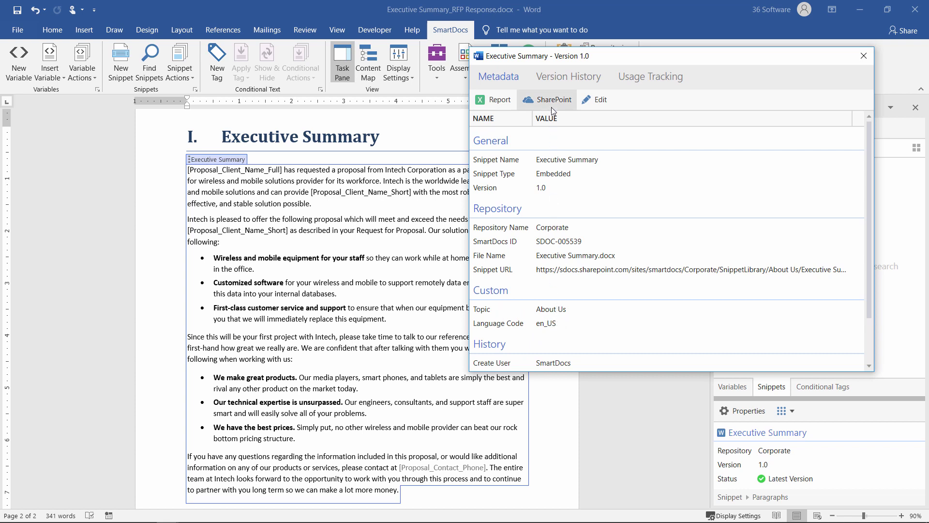
Change the Executive Summary snippet's topic to History, save the metadata, and close its properties
{"action": "left_click", "coordinate": [595, 101]}
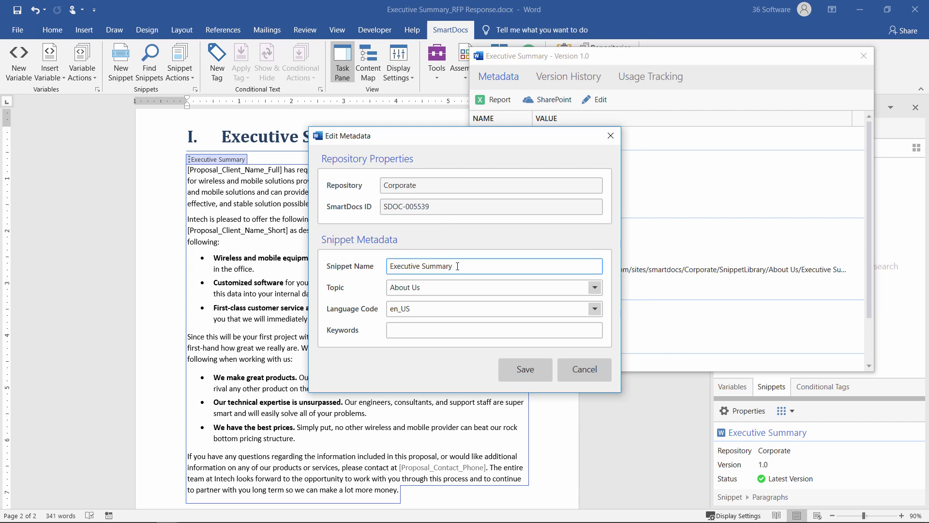
{"action": "left_click", "coordinate": [449, 291]}
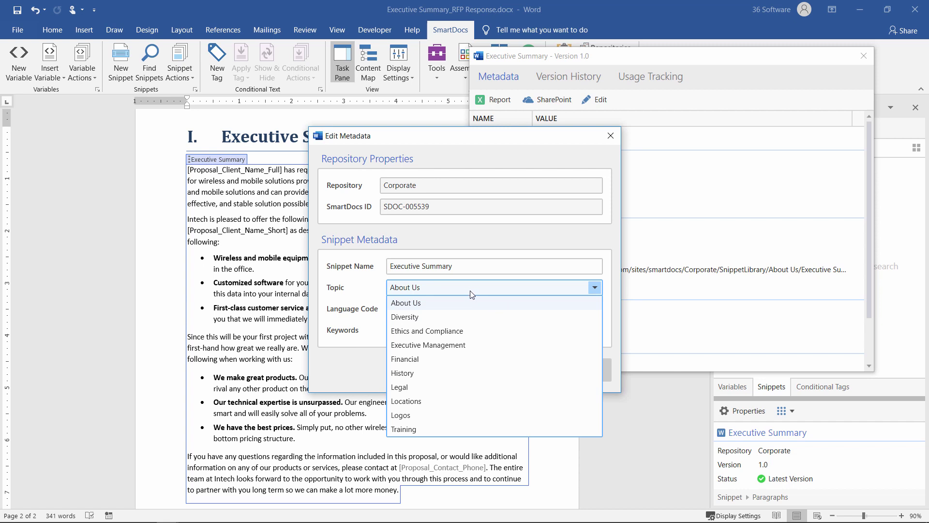
{"action": "left_click", "coordinate": [415, 372]}
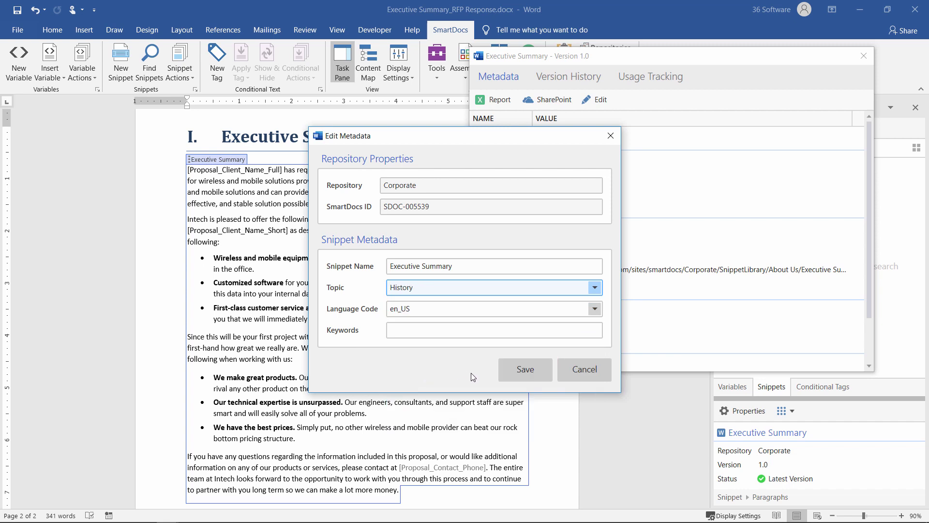
{"action": "left_click", "coordinate": [521, 370]}
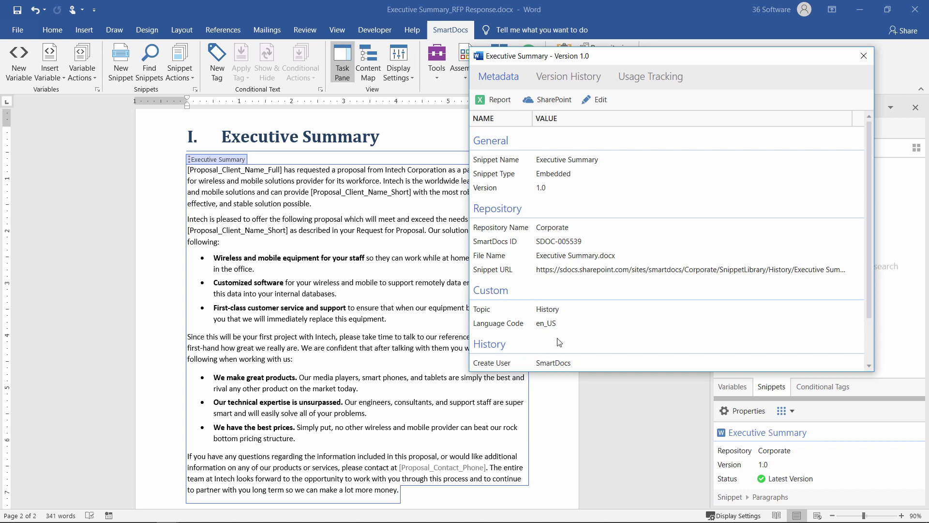
{"action": "left_click", "coordinate": [867, 57]}
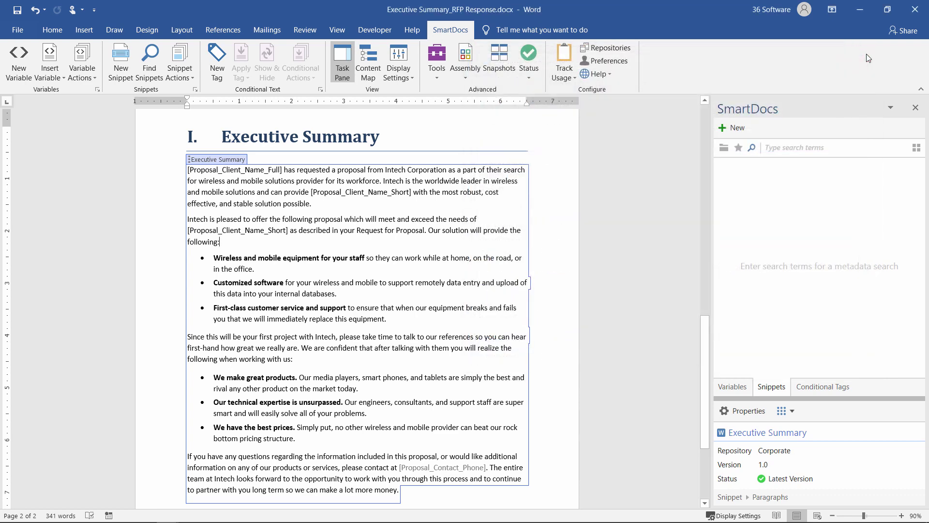
Browse the Corporate repository and expand its About Us and History folders to check where the Executive Summary snippet is filed
{"action": "left_click", "coordinate": [726, 150]}
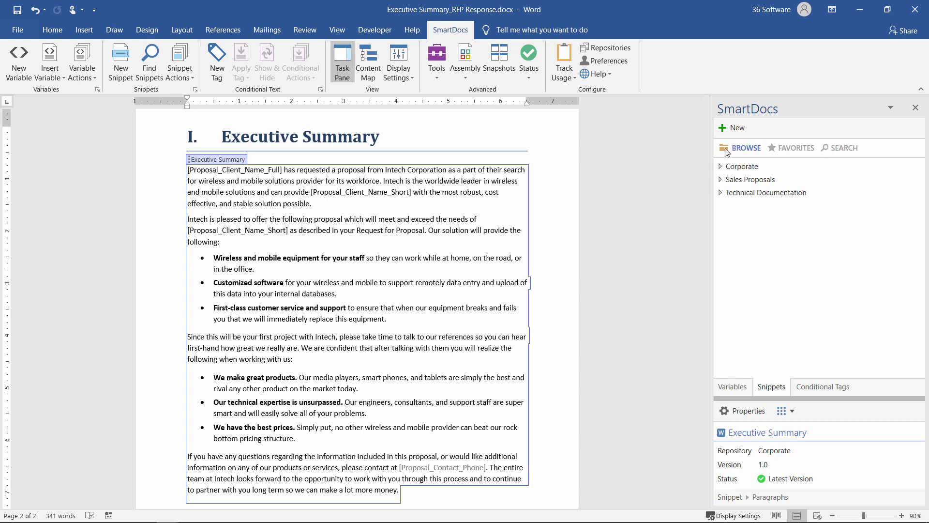
{"action": "left_click", "coordinate": [721, 167]}
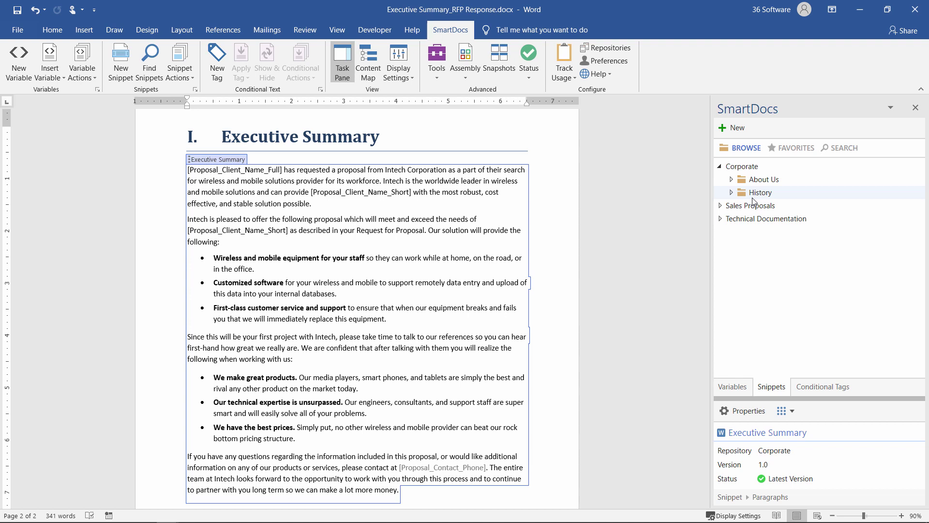
{"action": "left_click", "coordinate": [732, 180]}
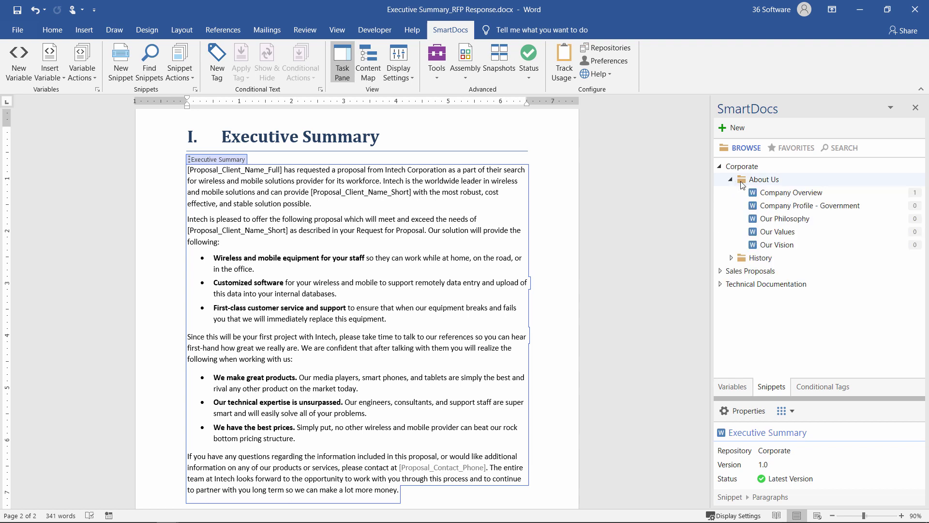
{"action": "left_click", "coordinate": [743, 260]}
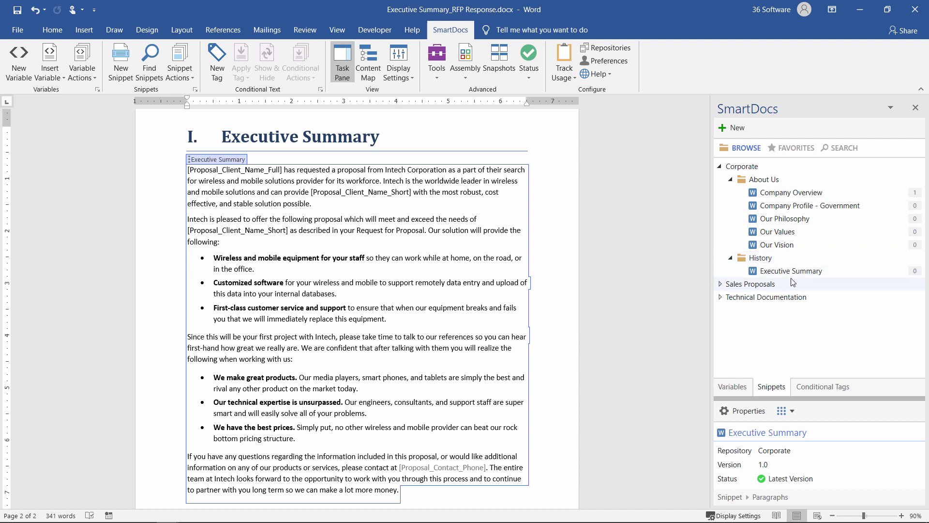